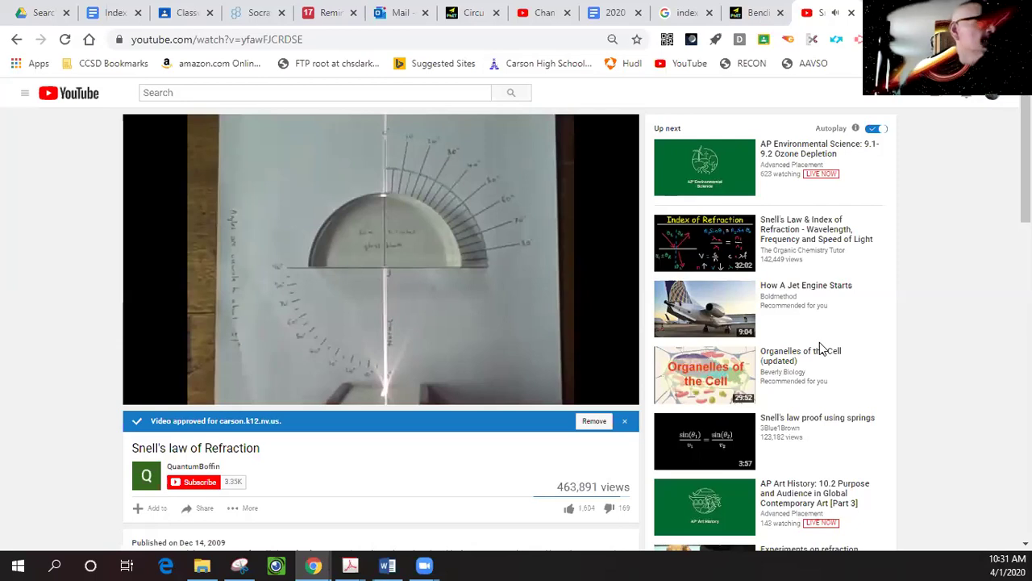
Step: Drag the volume to zero to mute the refraction video and let it run to 1:31
{"action": "mouse_move", "coordinate": [622, 395]}
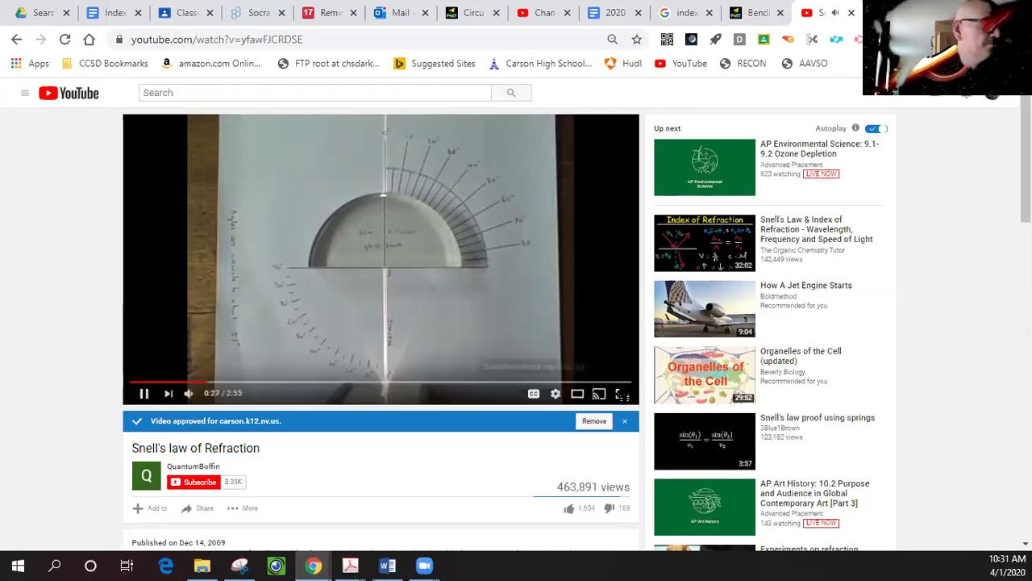
{"action": "mouse_move", "coordinate": [207, 401]}
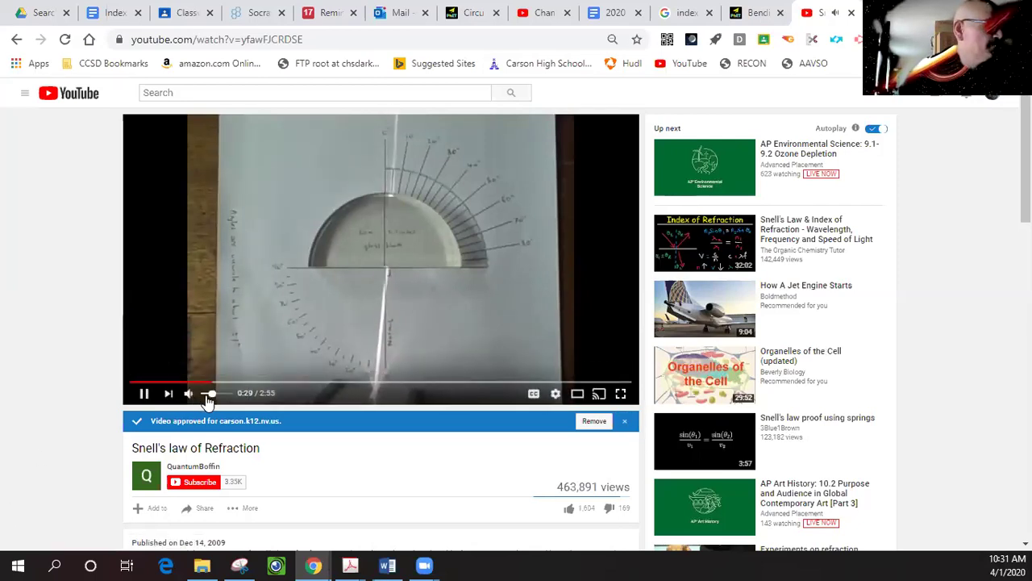
{"action": "left_click_drag", "start_coordinate": [207, 401], "coordinate": [198, 401]}
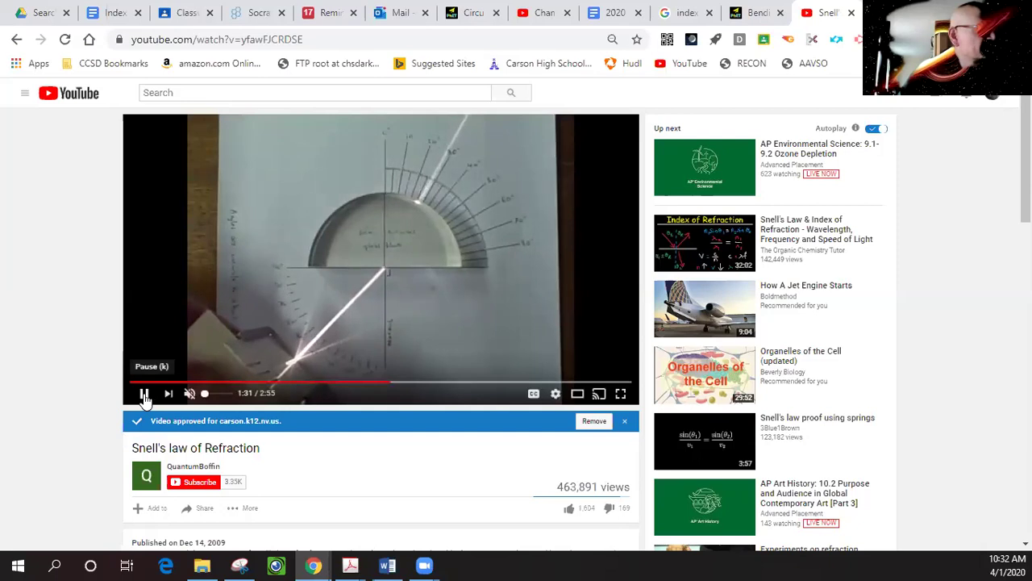
Step: Pause the refraction video on the refracted-ray frame and mark it with pink ink
{"action": "left_click", "coordinate": [143, 395]}
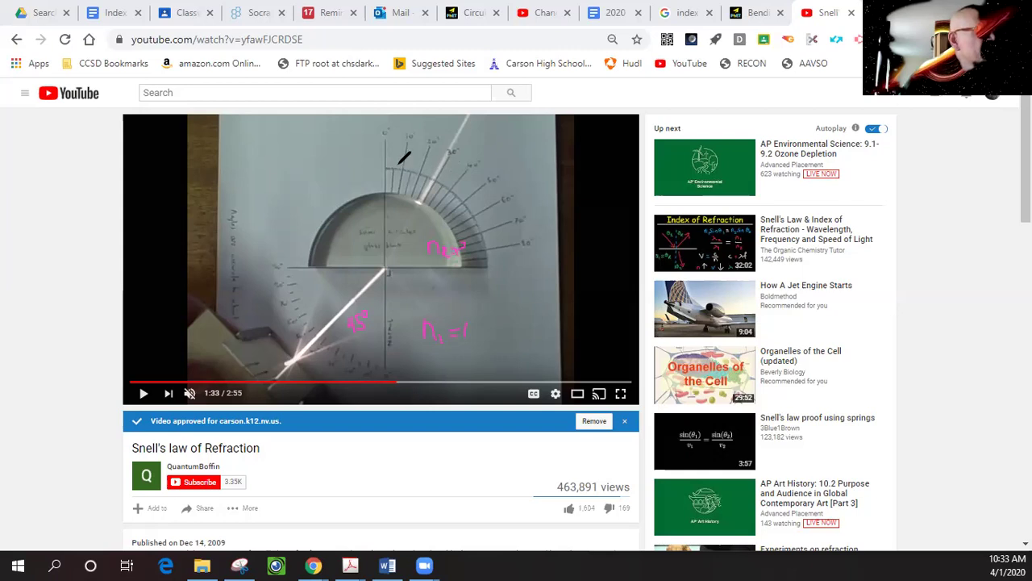
{"action": "mouse_move", "coordinate": [400, 152]}
{"action": "left_mouse_down"}
{"action": "mouse_move", "coordinate": [397, 161]}
{"action": "mouse_move", "coordinate": [413, 168]}
{"action": "left_mouse_up"}
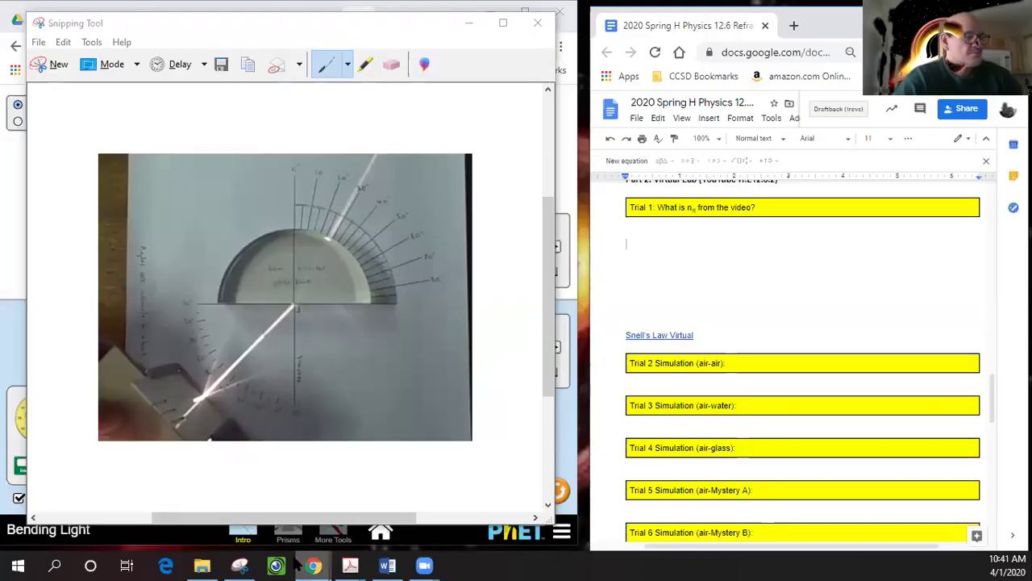
Step: Handwrite 1 sin45° = n_R sin27° in pink beneath the Trial 1 box
{"action": "mouse_move", "coordinate": [424, 564]}
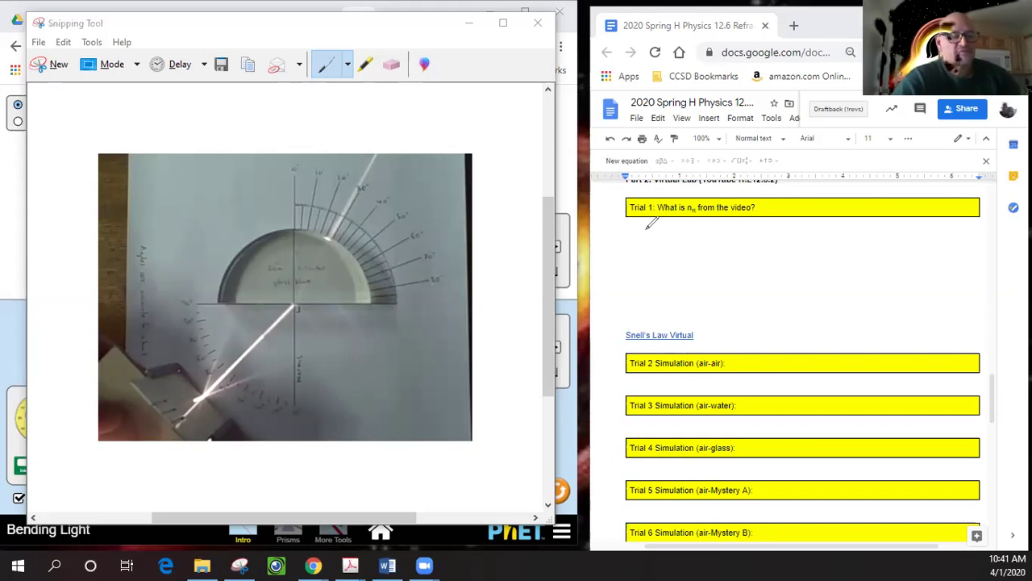
{"action": "mouse_move", "coordinate": [646, 231]}
{"action": "left_mouse_down"}
{"action": "mouse_move", "coordinate": [646, 241]}
{"action": "mouse_move", "coordinate": [663, 229]}
{"action": "mouse_move", "coordinate": [676, 239]}
{"action": "left_mouse_up"}
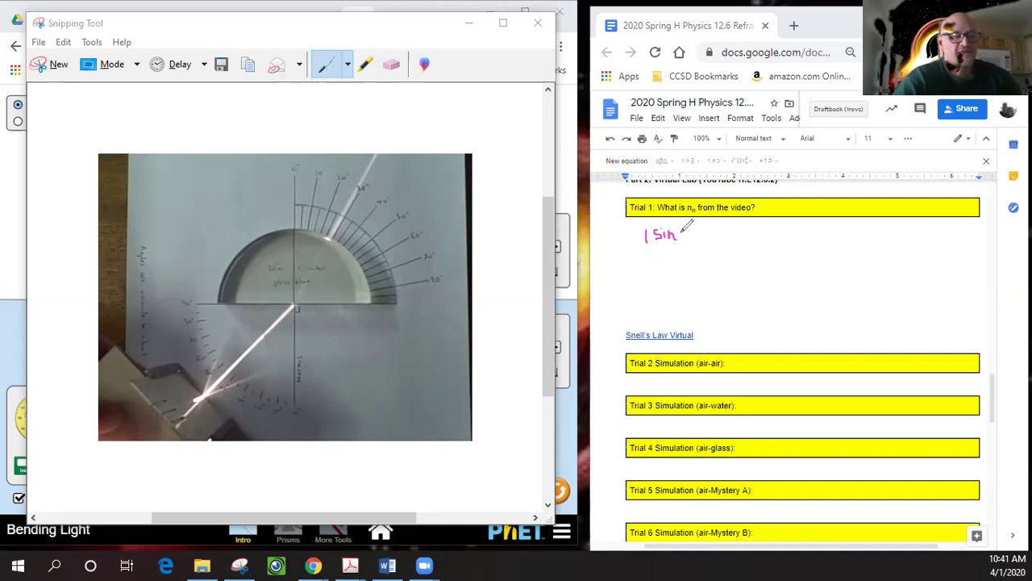
{"action": "left_click_drag", "start_coordinate": [682, 232], "coordinate": [699, 230]}
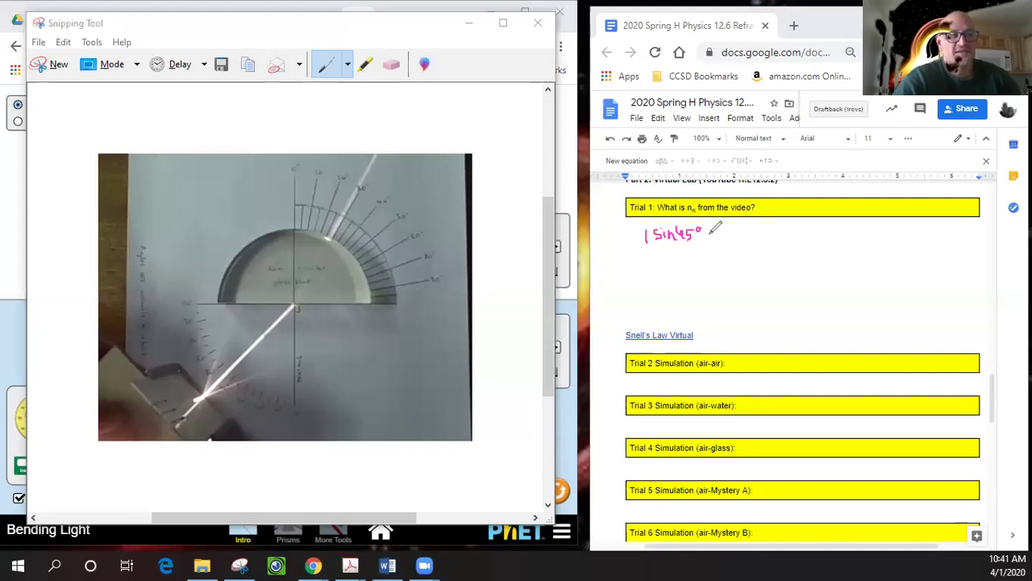
{"action": "left_click", "coordinate": [710, 233]}
{"action": "left_click_drag", "start_coordinate": [711, 238], "coordinate": [772, 238]}
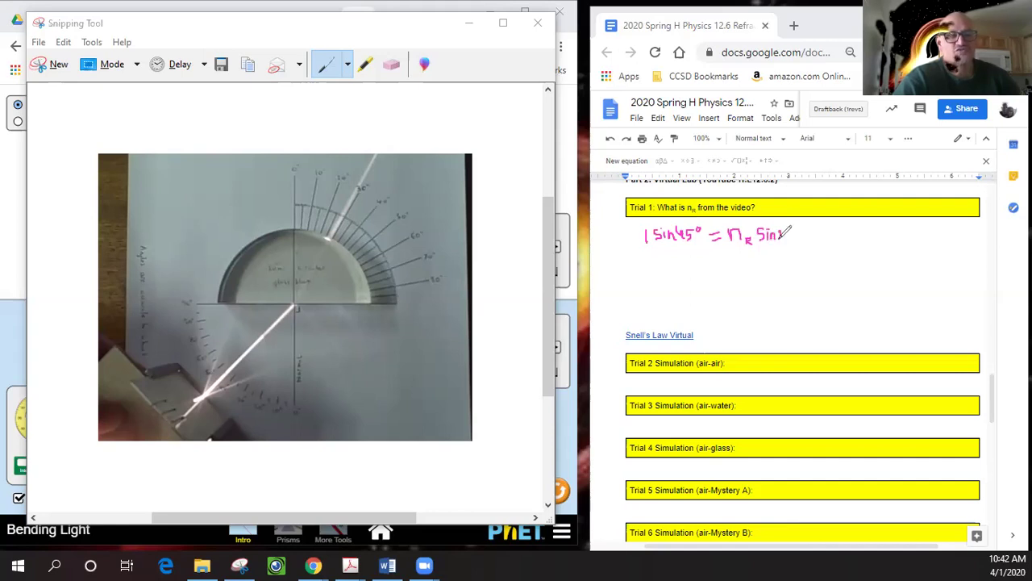
{"action": "left_click_drag", "start_coordinate": [789, 228], "coordinate": [792, 233]}
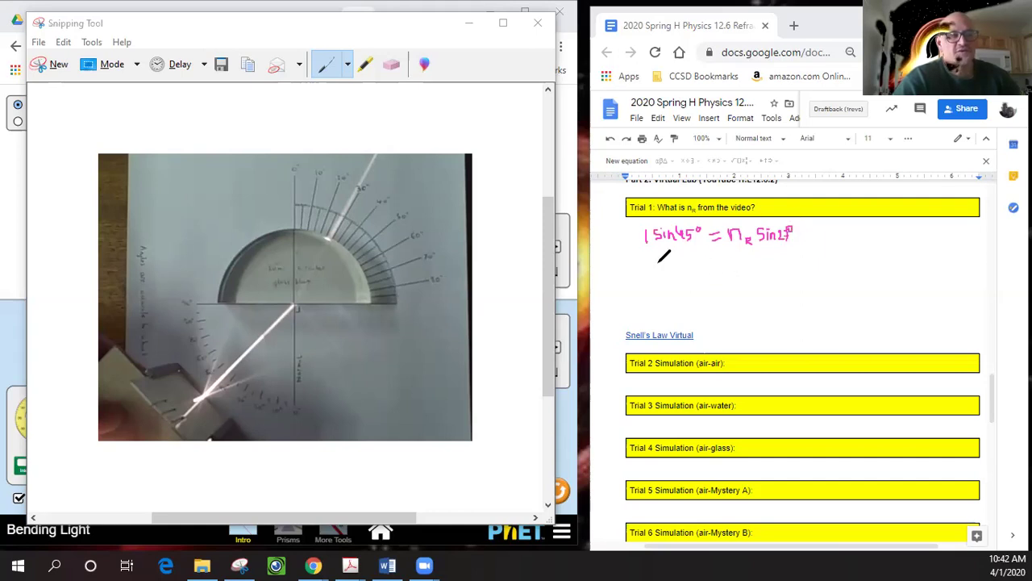
Step: Write the working 0.707 / sin27 ≈ 1.55 below the Trial 1 equation
{"action": "left_click_drag", "start_coordinate": [655, 263], "coordinate": [691, 262]}
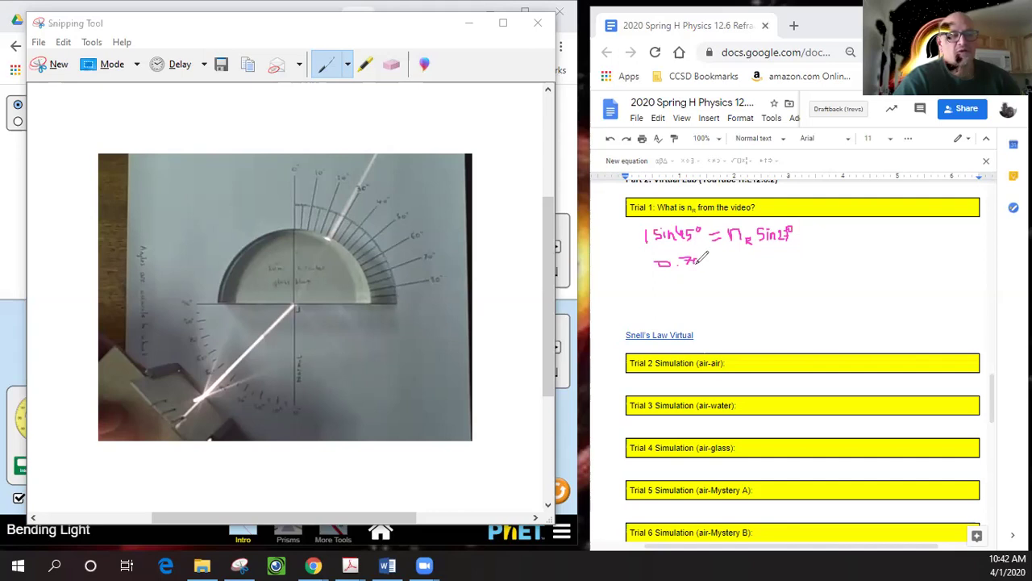
{"action": "left_click_drag", "start_coordinate": [696, 258], "coordinate": [704, 264]}
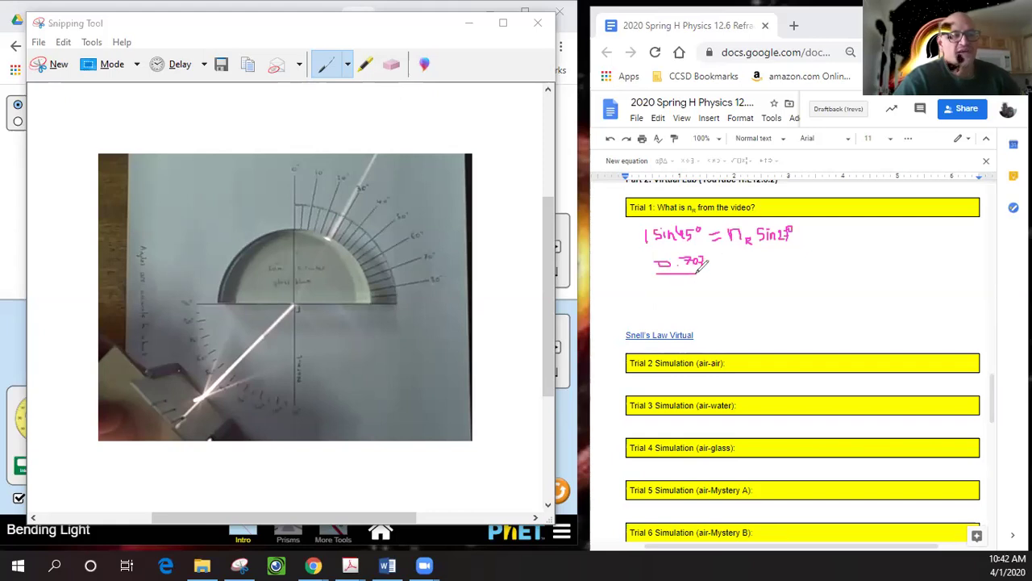
{"action": "left_click_drag", "start_coordinate": [705, 273], "coordinate": [655, 275]}
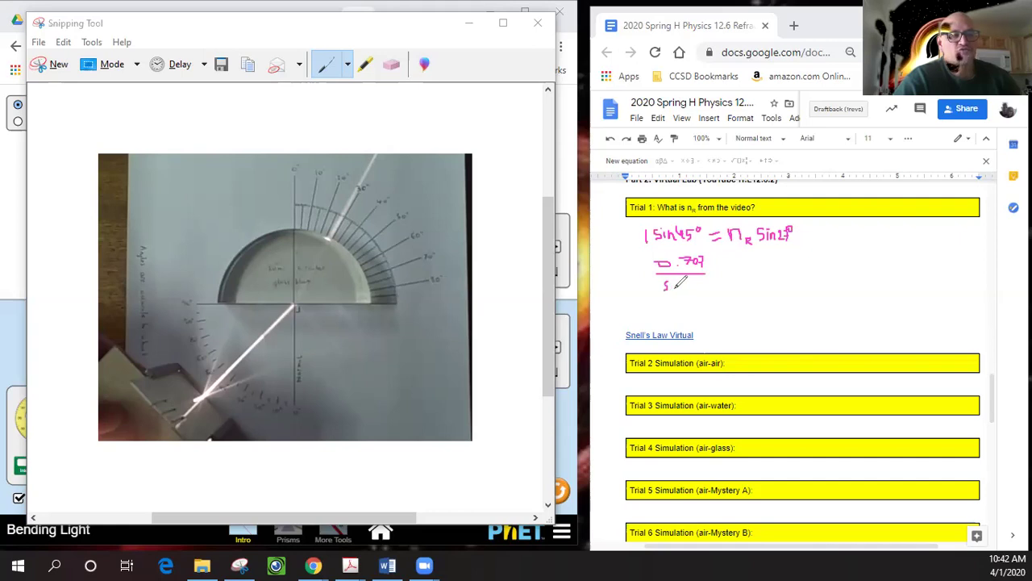
{"action": "left_click_drag", "start_coordinate": [674, 280], "coordinate": [702, 285]}
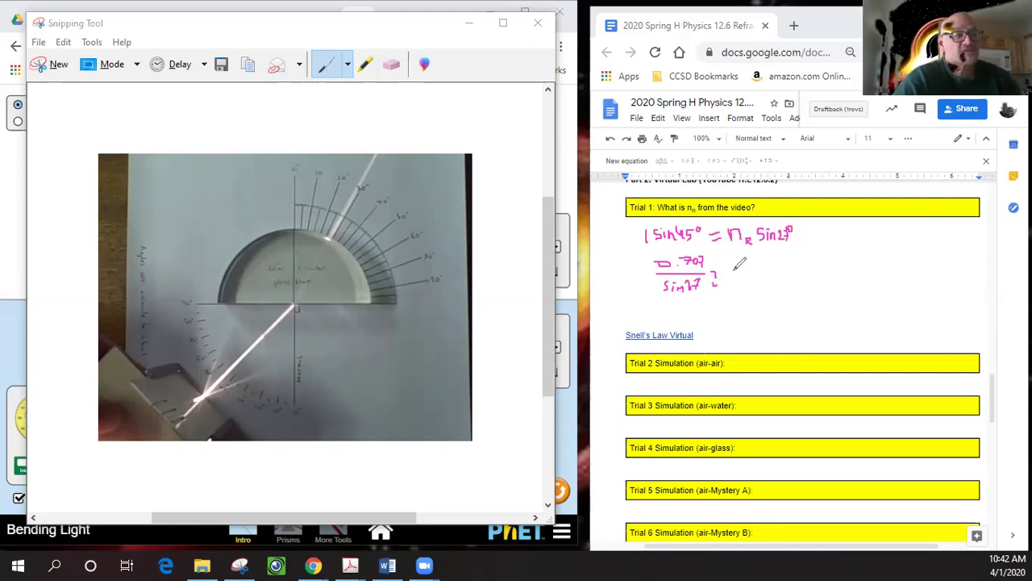
{"action": "mouse_move", "coordinate": [729, 264]}
{"action": "left_mouse_down"}
{"action": "mouse_move", "coordinate": [731, 278]}
{"action": "mouse_move", "coordinate": [746, 277]}
{"action": "mouse_move", "coordinate": [760, 261]}
{"action": "left_mouse_up"}
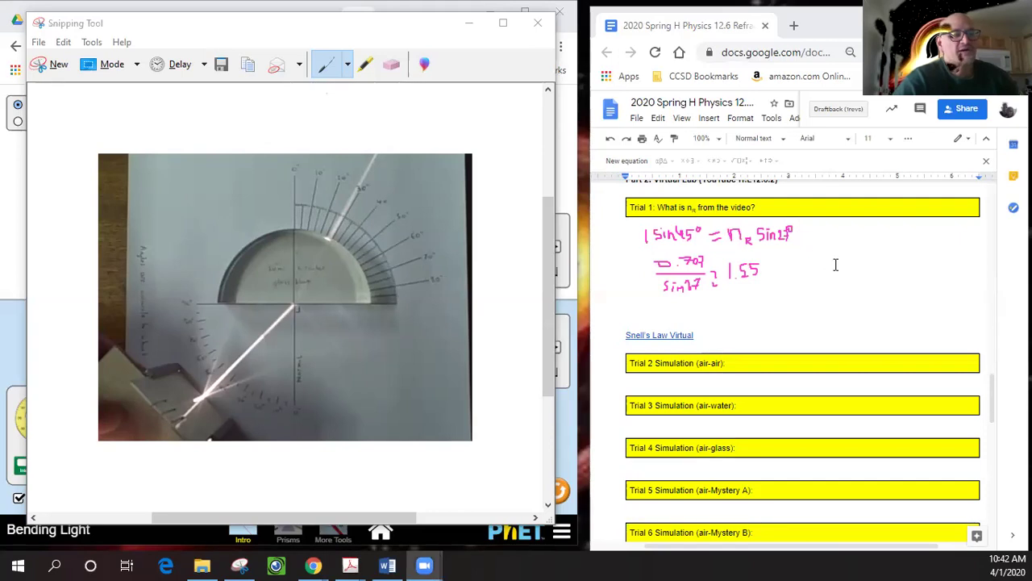
{"action": "scroll", "coordinate": [836, 265], "scroll_direction": "up", "scroll_amount": 10}
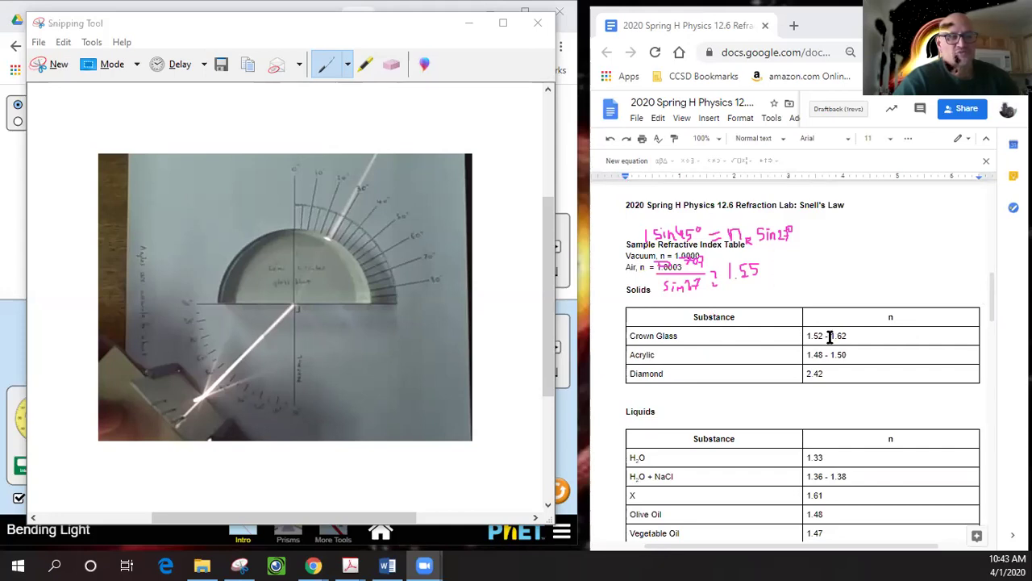
{"action": "scroll", "coordinate": [710, 343], "scroll_direction": "down", "scroll_amount": 10}
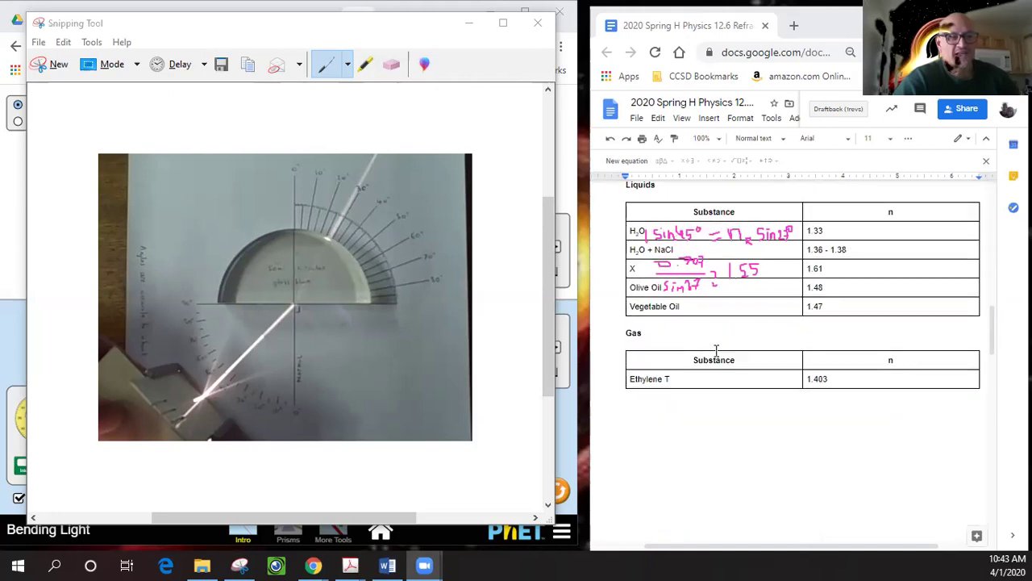
{"action": "scroll", "coordinate": [716, 353], "scroll_direction": "down", "scroll_amount": 4}
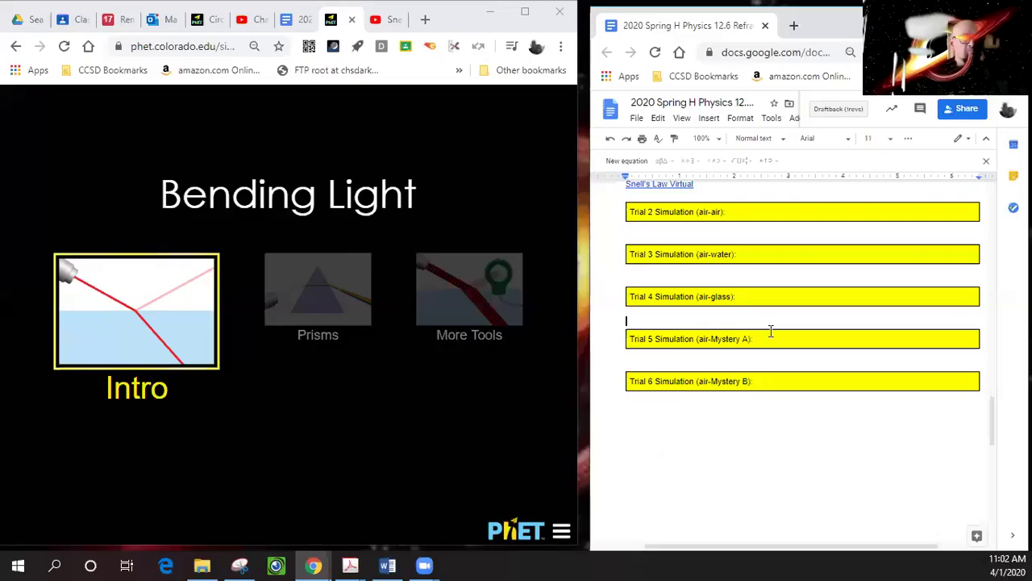
Step: Launch the Bending Light Intro screen, showing air above water (n = 1.33)
{"action": "scroll", "coordinate": [773, 282], "scroll_direction": "up", "scroll_amount": 1}
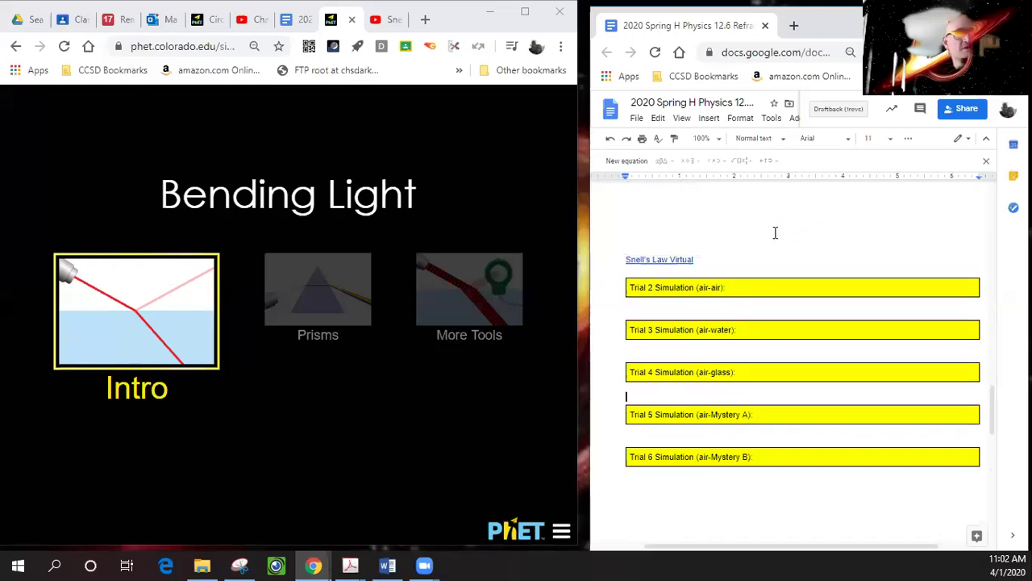
{"action": "scroll", "coordinate": [812, 239], "scroll_direction": "down", "scroll_amount": 1}
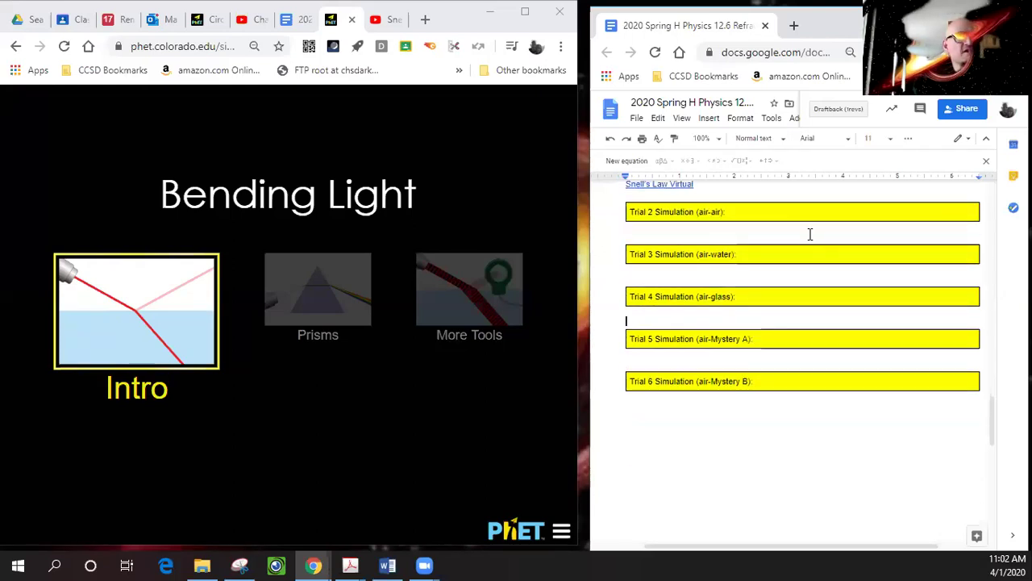
{"action": "scroll", "coordinate": [811, 235], "scroll_direction": "up", "scroll_amount": 1}
{"action": "scroll", "coordinate": [811, 234], "scroll_direction": "up", "scroll_amount": 2}
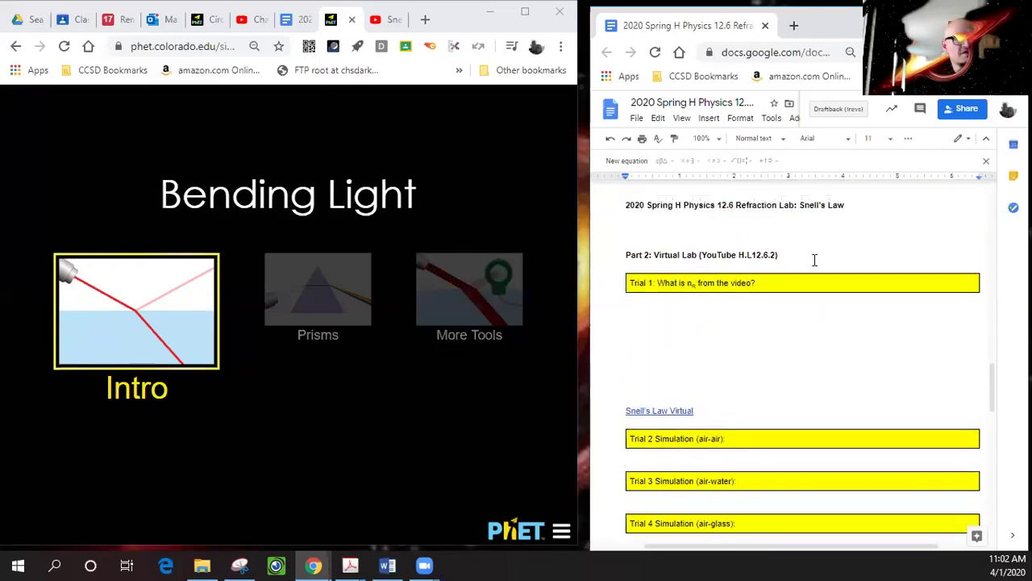
{"action": "scroll", "coordinate": [828, 306], "scroll_direction": "down", "scroll_amount": 2}
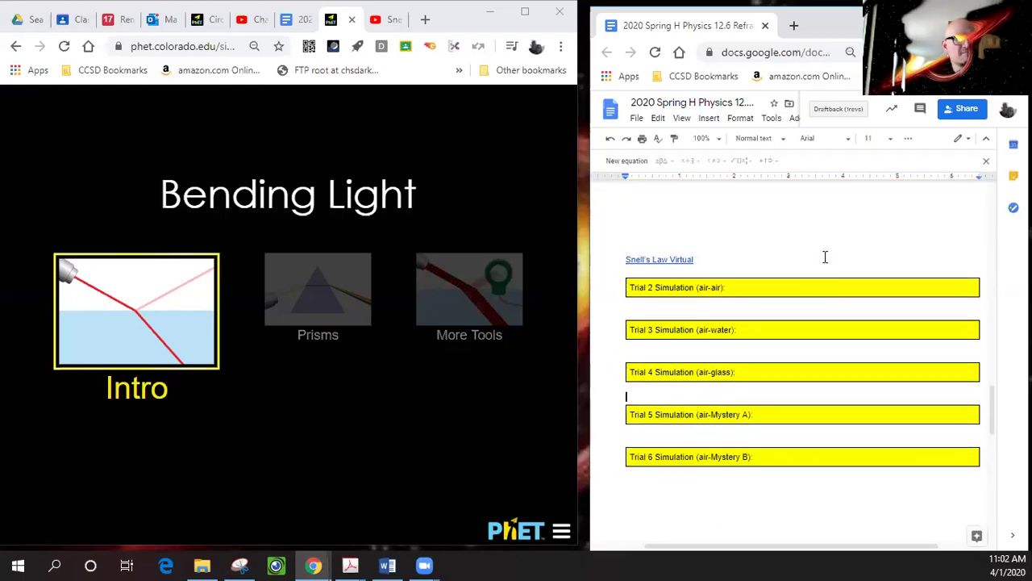
{"action": "scroll", "coordinate": [820, 244], "scroll_direction": "down", "scroll_amount": 1}
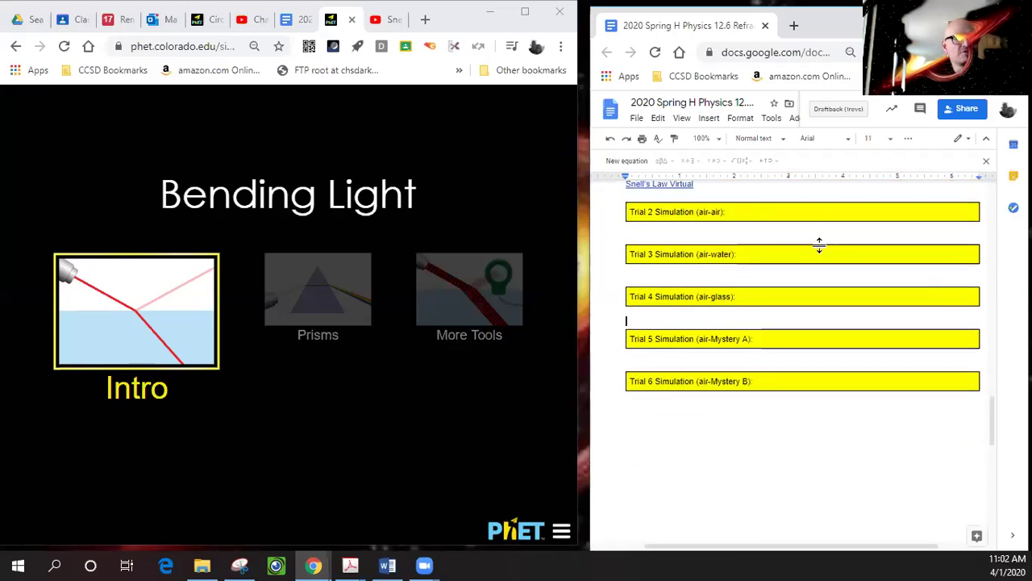
{"action": "scroll", "coordinate": [818, 240], "scroll_direction": "up", "scroll_amount": 1}
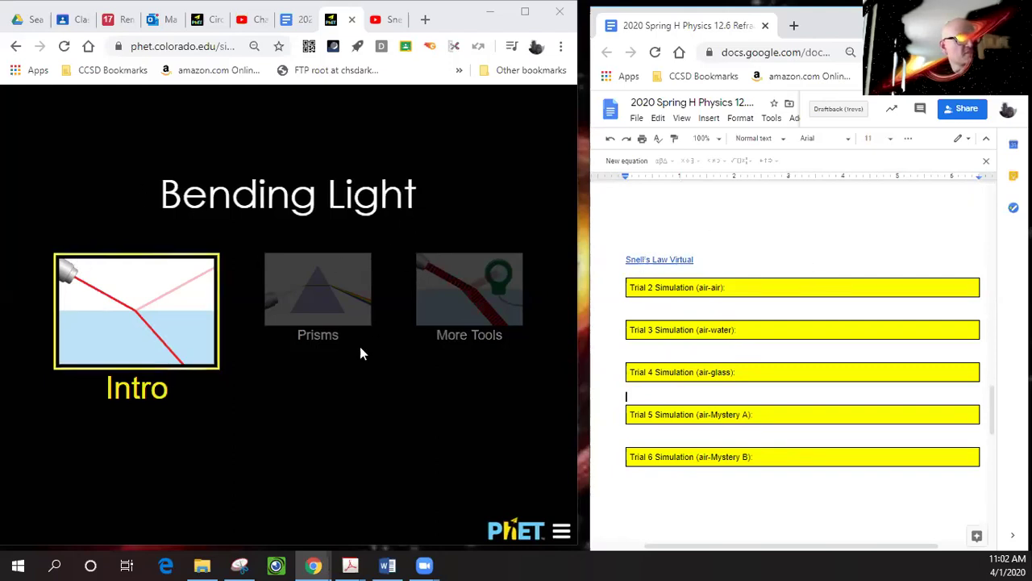
{"action": "left_click", "coordinate": [144, 316]}
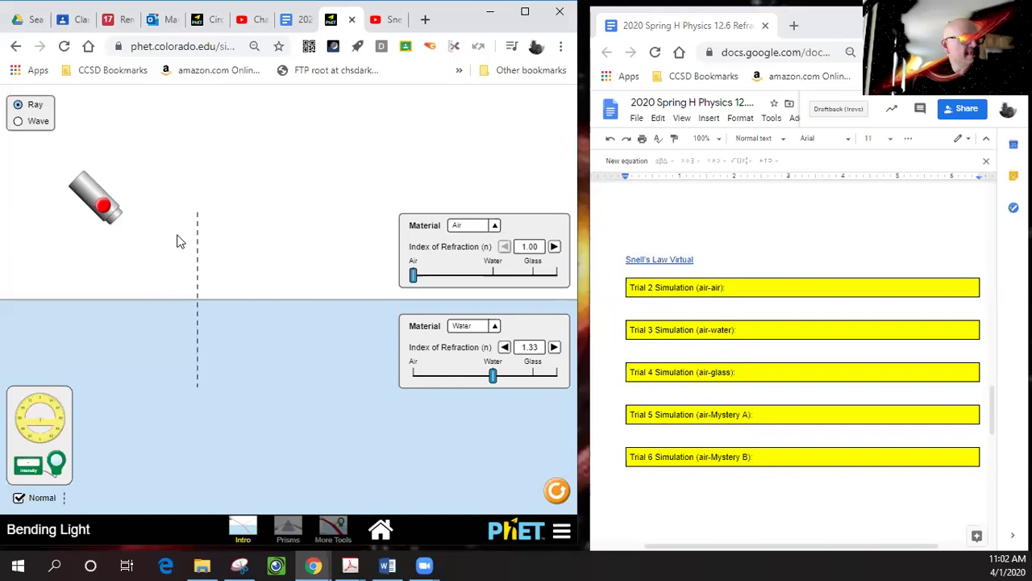
Step: Set the lower material to Air so both media are air (n = 1.00)
{"action": "left_click", "coordinate": [97, 205]}
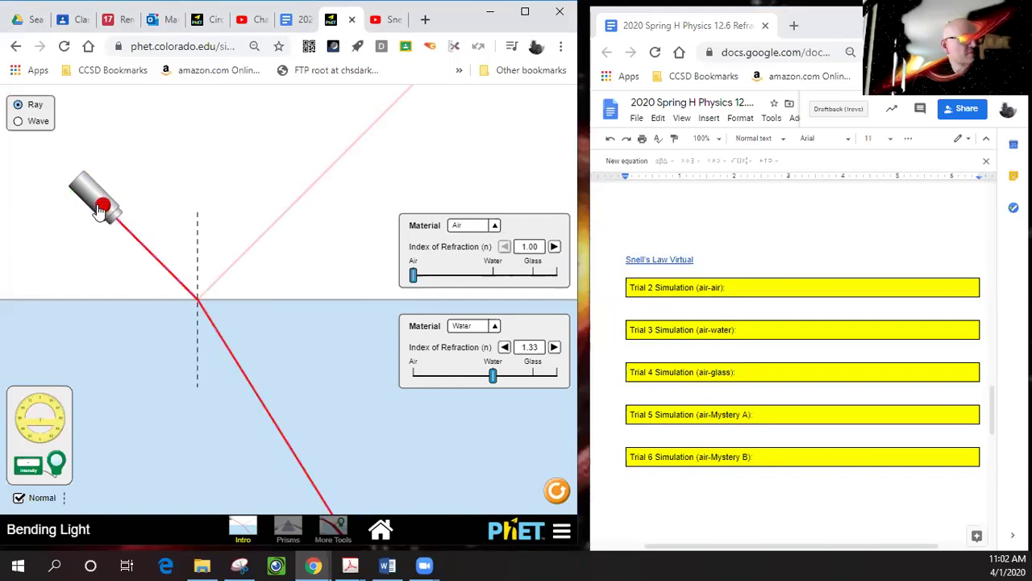
{"action": "left_click", "coordinate": [98, 207]}
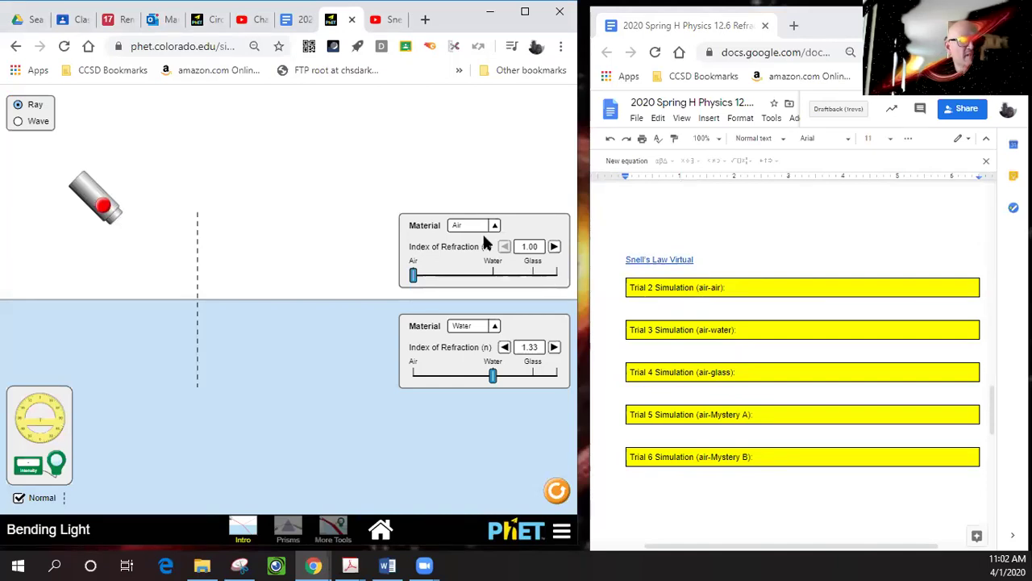
{"action": "left_click", "coordinate": [495, 327]}
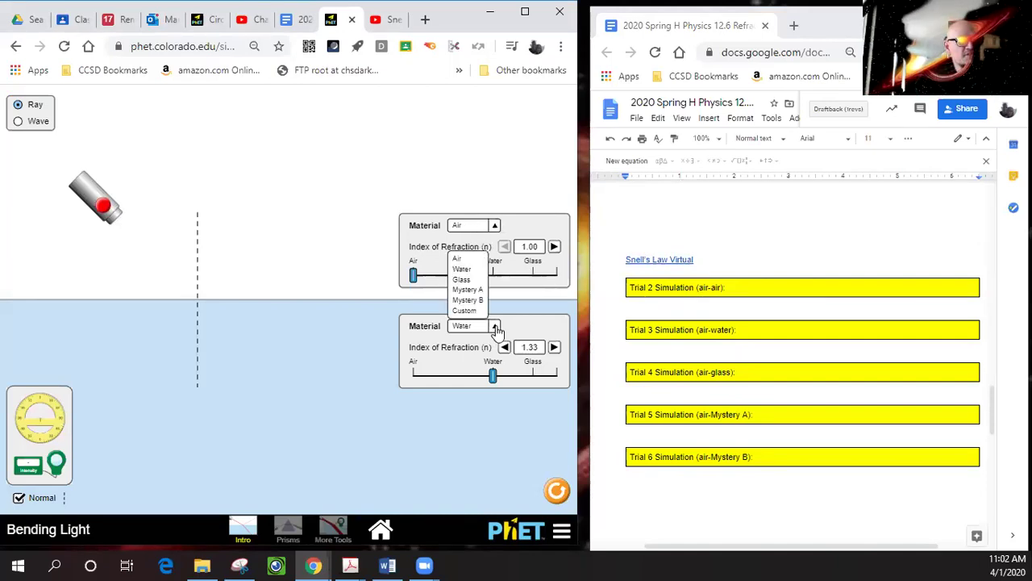
{"action": "left_click", "coordinate": [463, 259]}
Step: Centre the protractor on the boundary and aim the lit laser at an angle through it
{"action": "left_click_drag", "start_coordinate": [37, 421], "coordinate": [201, 319]}
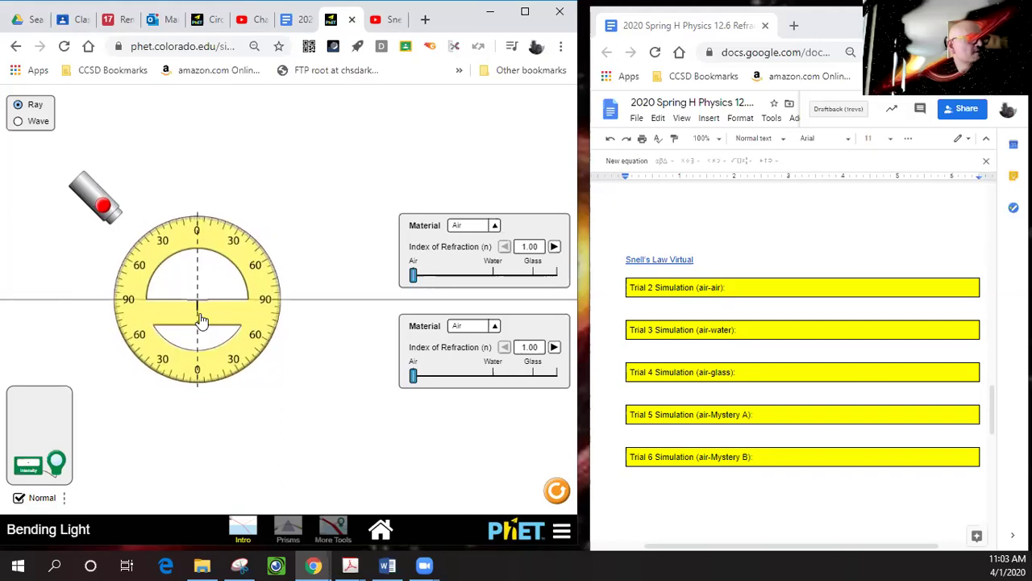
{"action": "left_click", "coordinate": [101, 205]}
{"action": "left_click_drag", "start_coordinate": [113, 204], "coordinate": [200, 182]}
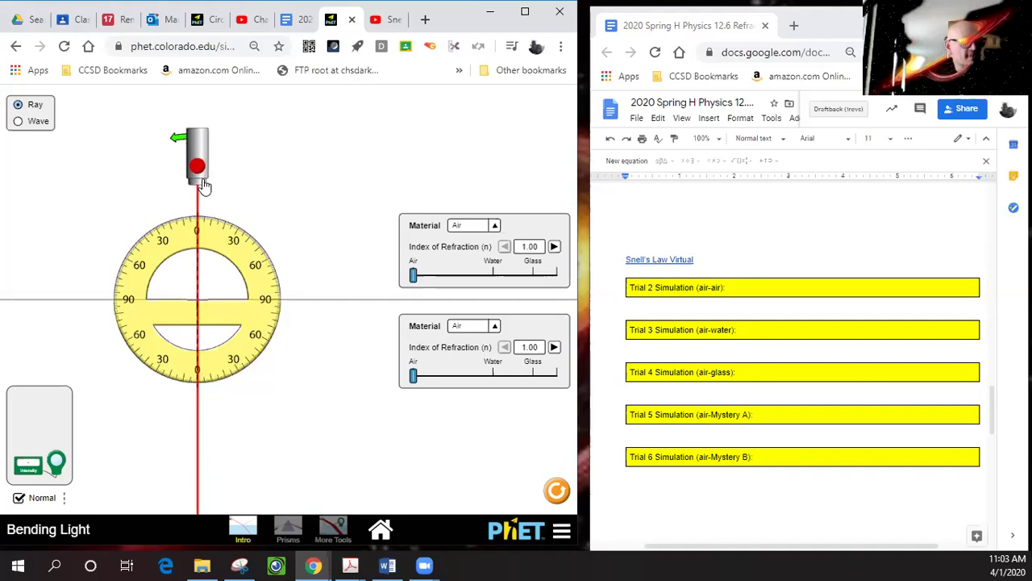
{"action": "left_click_drag", "start_coordinate": [198, 187], "coordinate": [136, 197]}
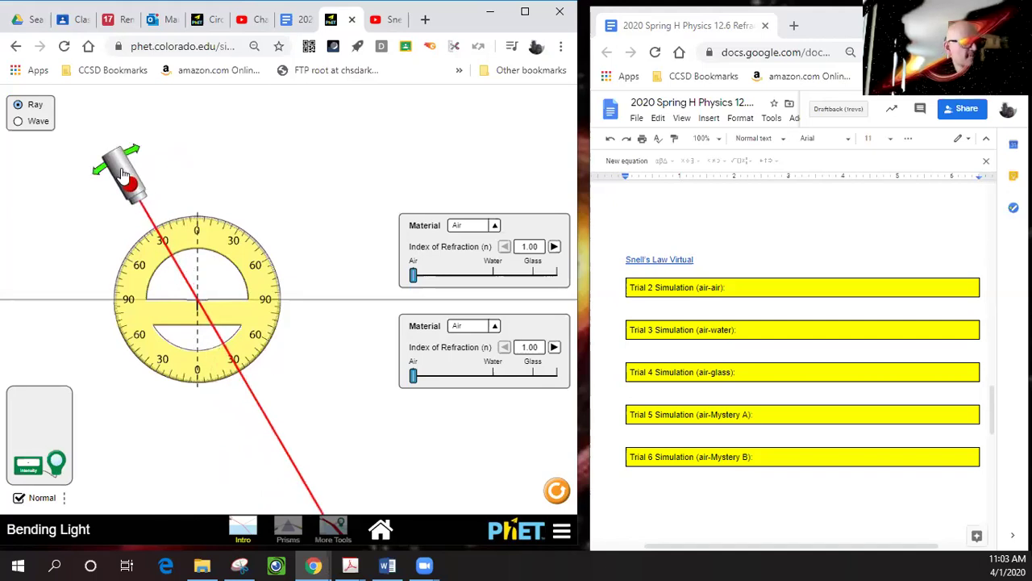
{"action": "left_click_drag", "start_coordinate": [120, 172], "coordinate": [97, 199]}
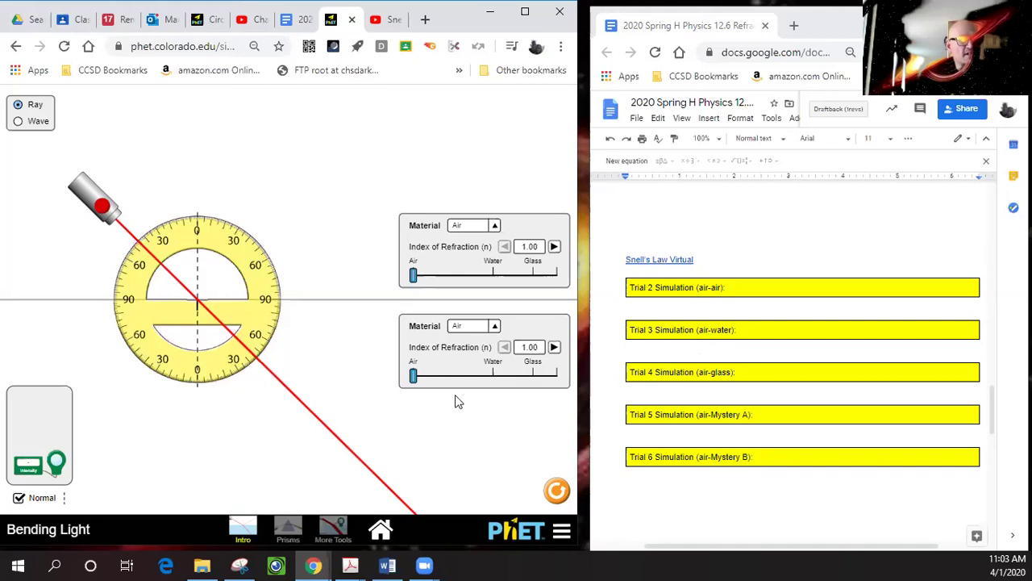
Step: Switch the lower material to Water (n = 1.33)
{"action": "left_click", "coordinate": [494, 326]}
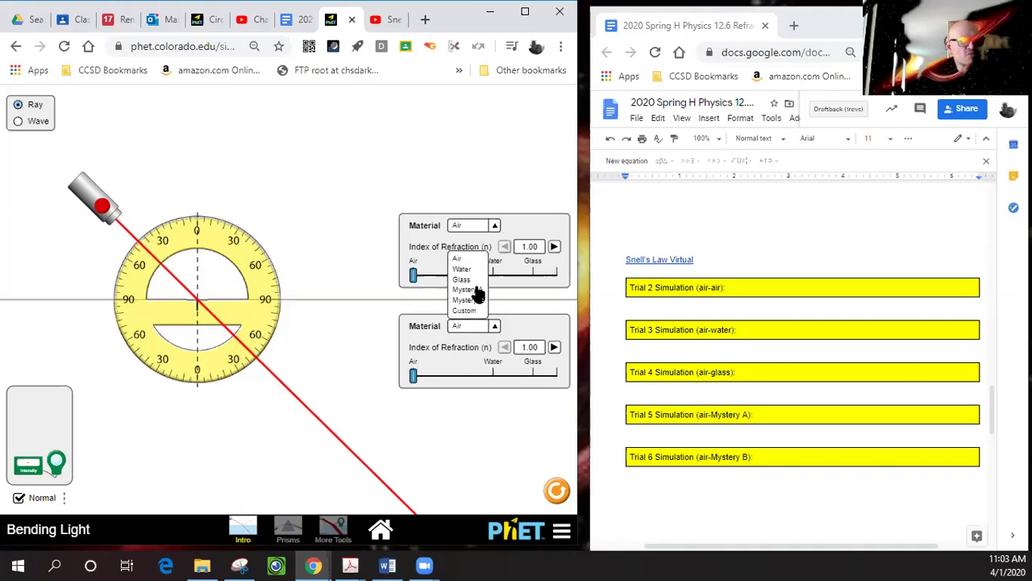
{"action": "left_click", "coordinate": [461, 269]}
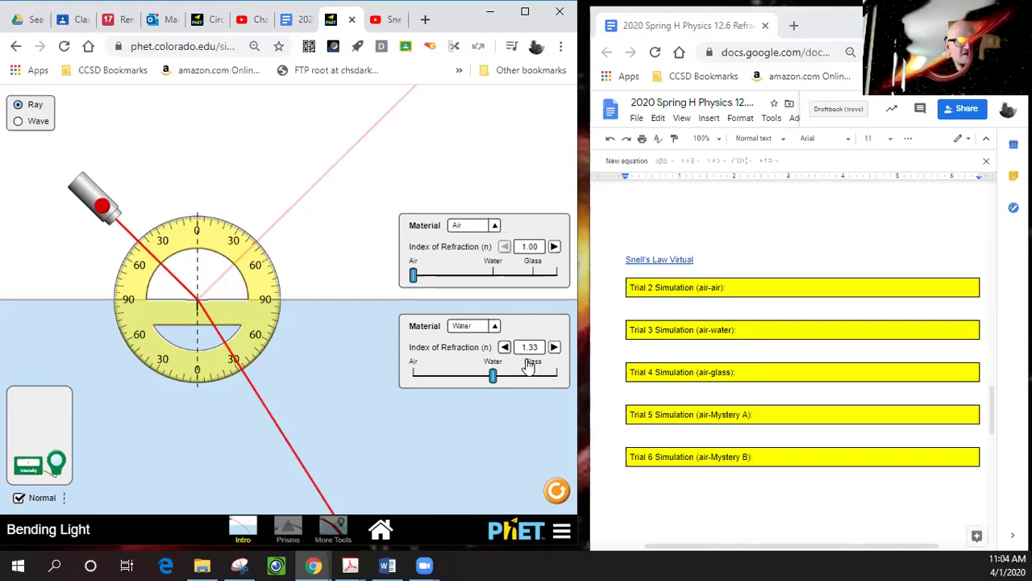
Step: Switch the lower material to Glass (n = 1.50)
{"action": "left_click", "coordinate": [494, 328]}
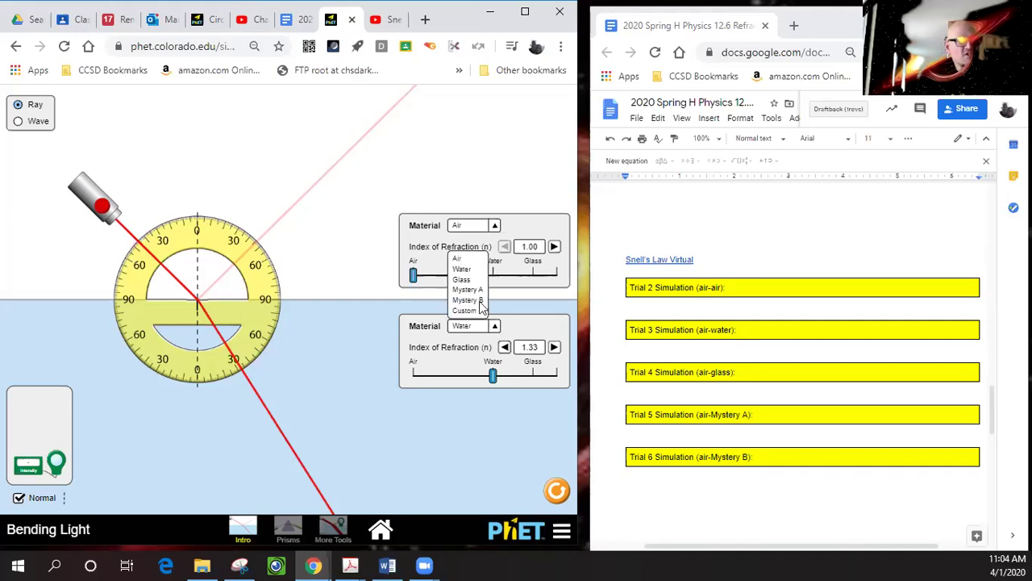
{"action": "left_click", "coordinate": [465, 280]}
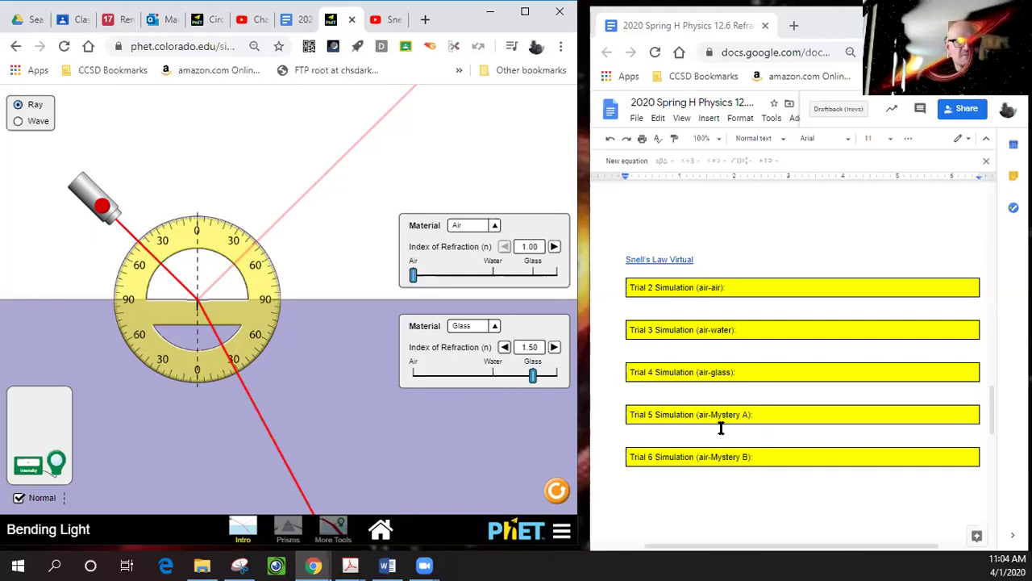
Step: Set the lower material to Mystery A and scroll the worksheet to check the index tables
{"action": "left_click", "coordinate": [496, 327]}
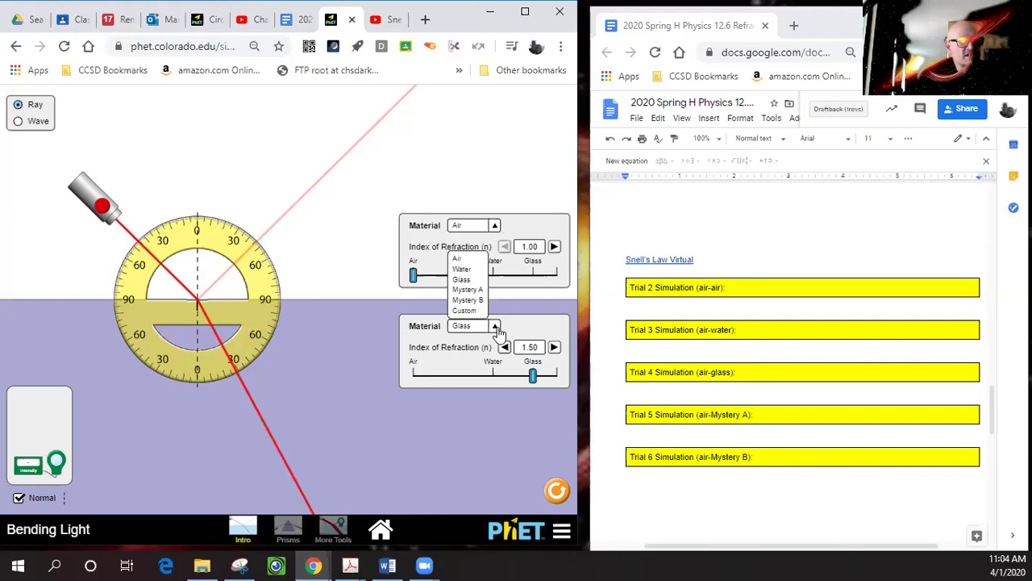
{"action": "left_click", "coordinate": [470, 289]}
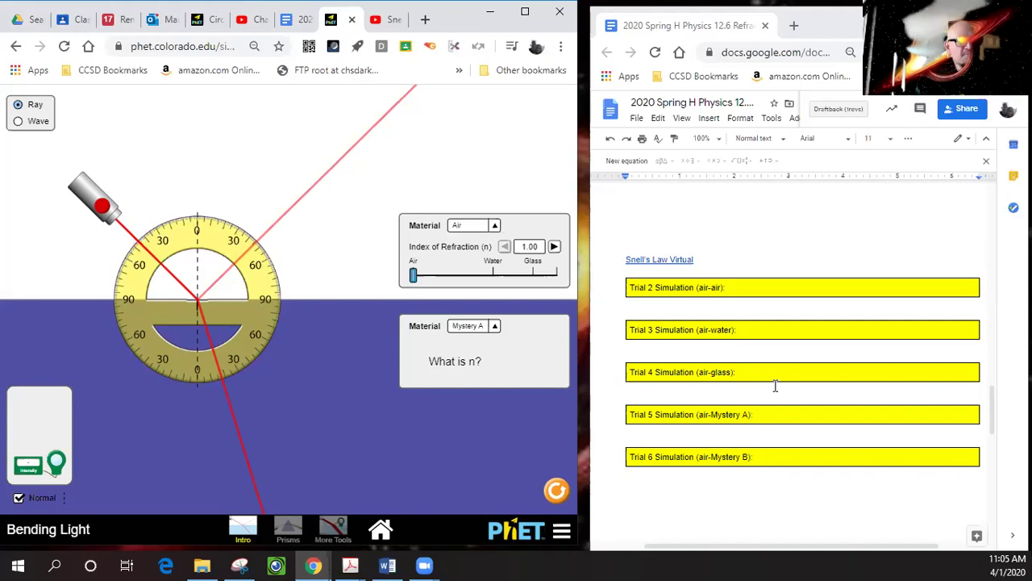
{"action": "scroll", "coordinate": [776, 386], "scroll_direction": "up", "scroll_amount": 5}
{"action": "scroll", "coordinate": [775, 386], "scroll_direction": "up", "scroll_amount": 5}
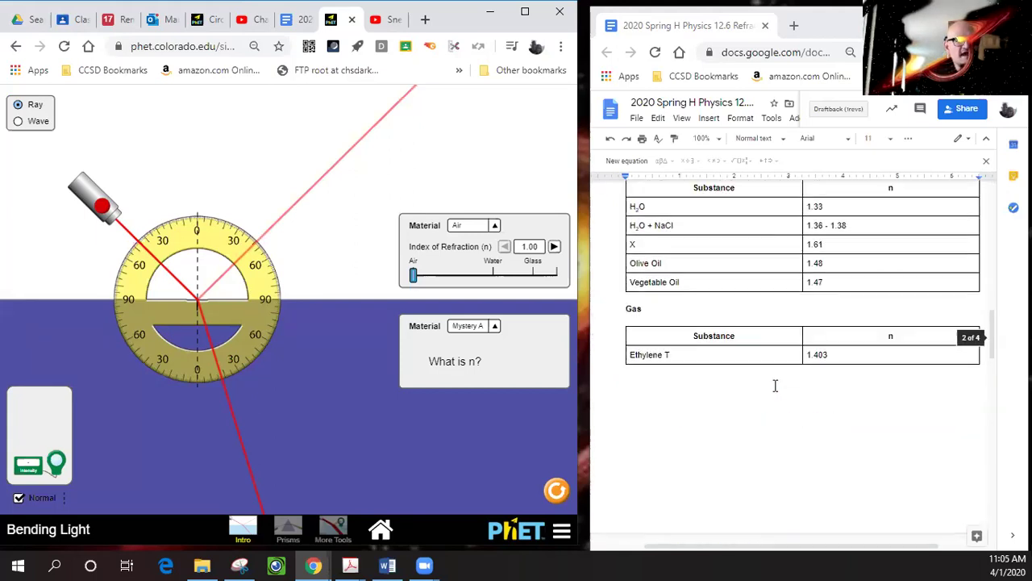
{"action": "scroll", "coordinate": [775, 386], "scroll_direction": "down", "scroll_amount": 2}
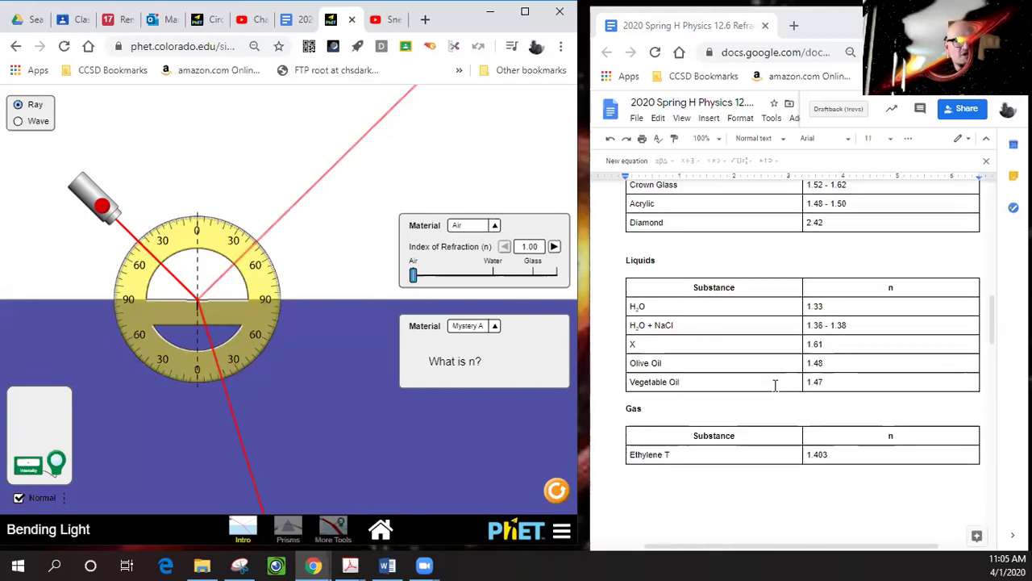
{"action": "scroll", "coordinate": [772, 386], "scroll_direction": "down", "scroll_amount": 8}
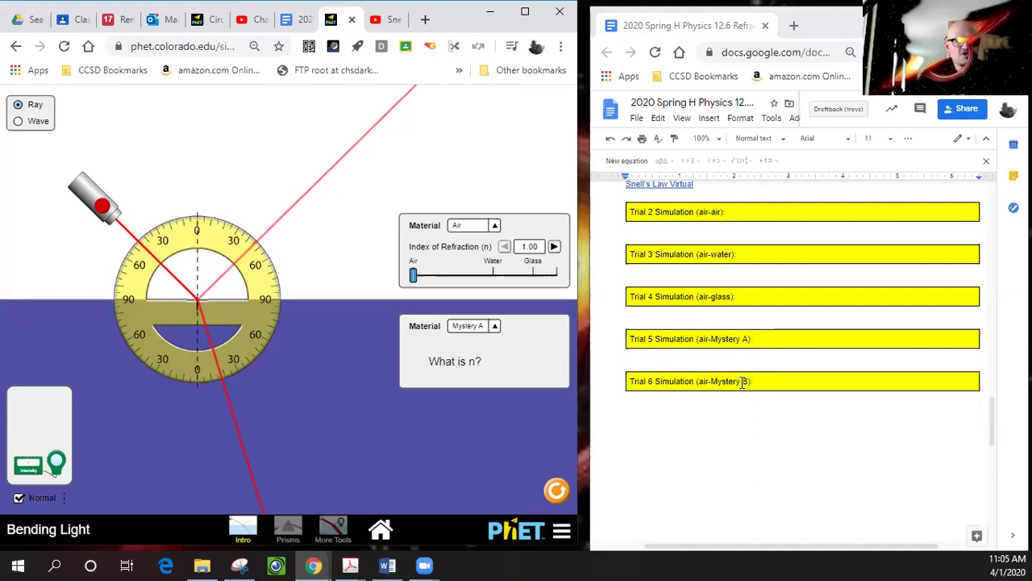
Step: Set the lower material to Mystery B and scroll the worksheet to compare the index tables
{"action": "left_click", "coordinate": [495, 326]}
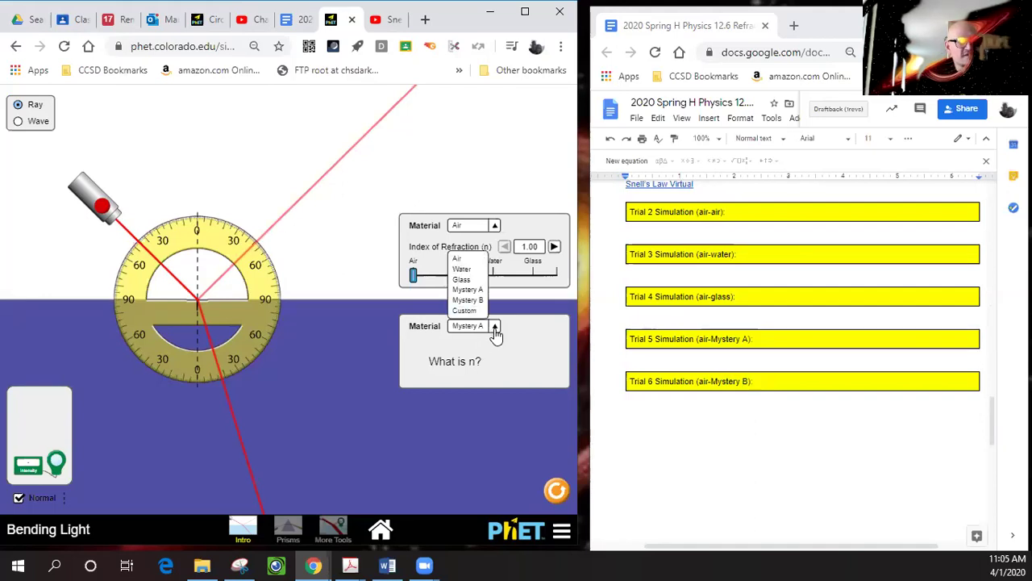
{"action": "left_click", "coordinate": [476, 300]}
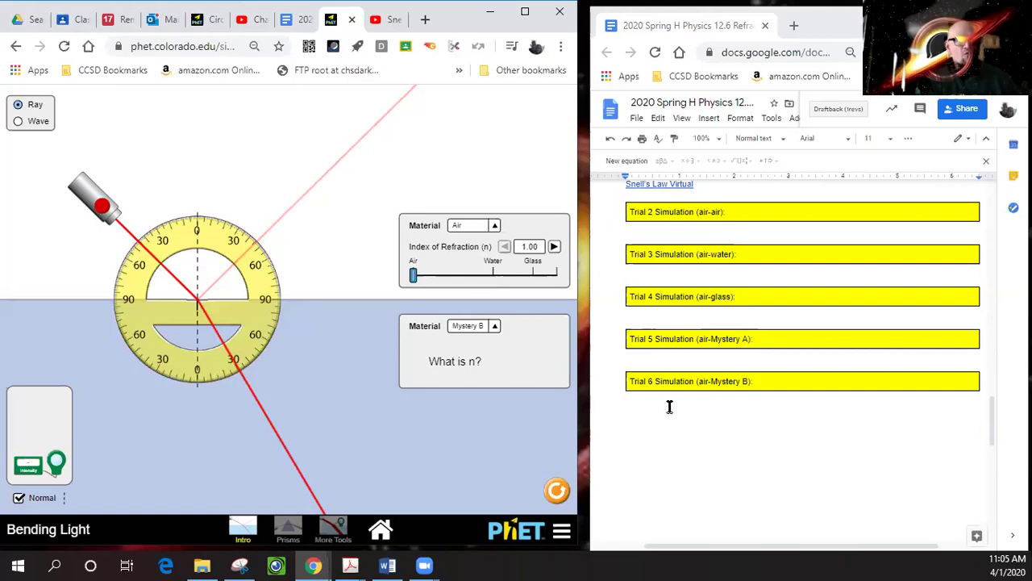
{"action": "scroll", "coordinate": [717, 426], "scroll_direction": "up", "scroll_amount": 3}
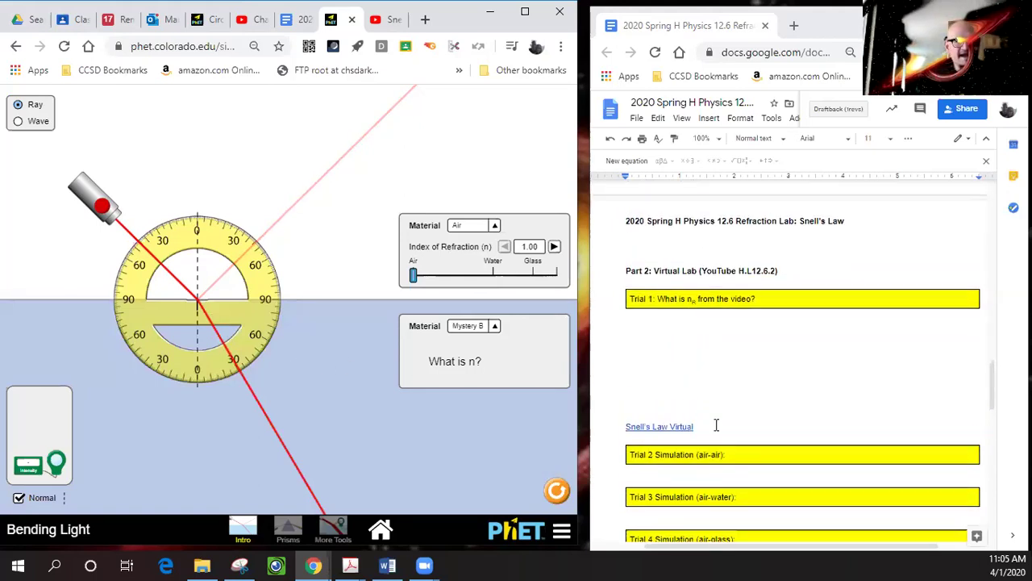
{"action": "scroll", "coordinate": [716, 425], "scroll_direction": "down", "scroll_amount": 10}
{"action": "scroll", "coordinate": [716, 425], "scroll_direction": "up", "scroll_amount": 1}
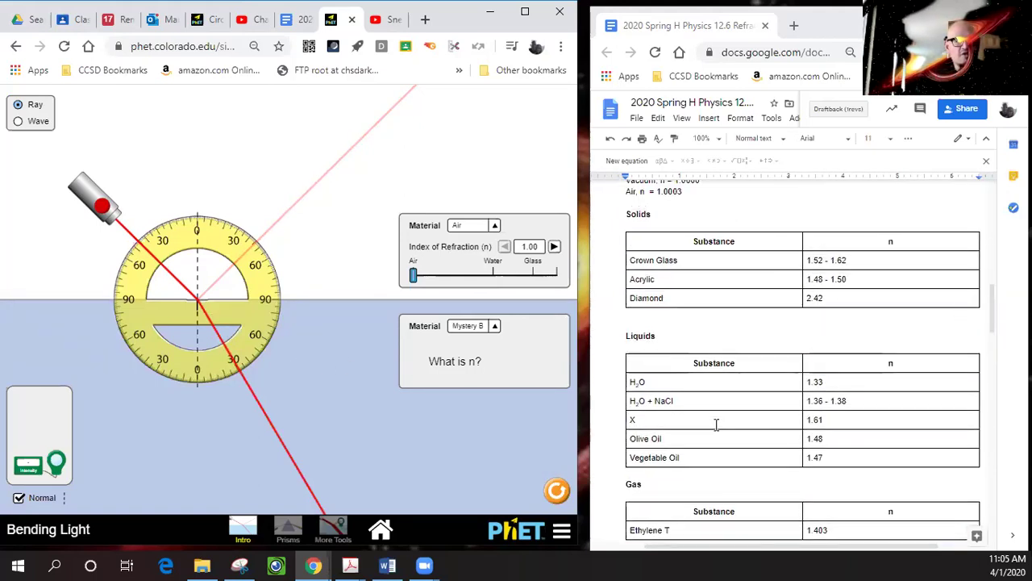
{"action": "scroll", "coordinate": [716, 425], "scroll_direction": "down", "scroll_amount": 5}
{"action": "scroll", "coordinate": [716, 425], "scroll_direction": "down", "scroll_amount": 5}
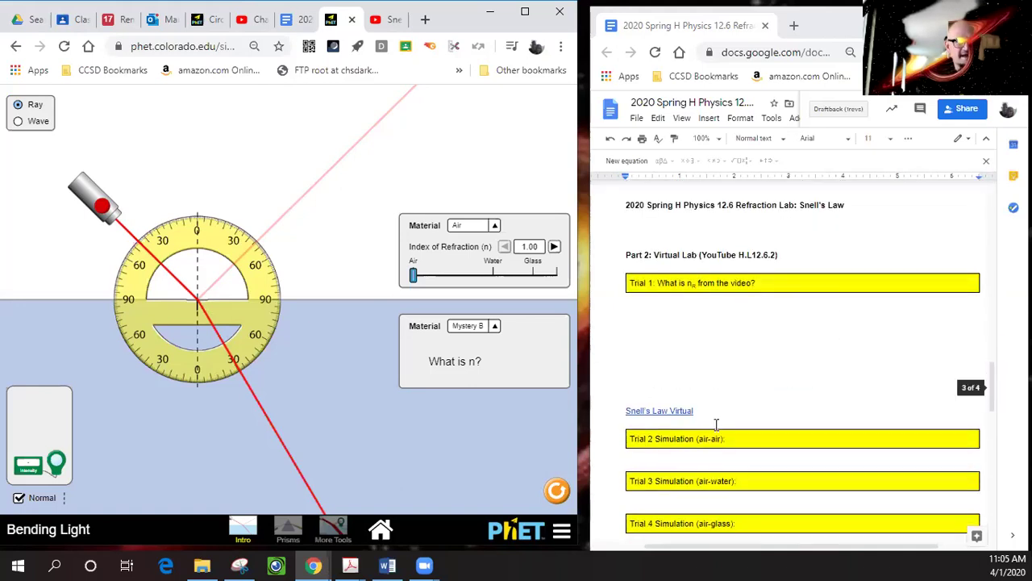
{"action": "scroll", "coordinate": [727, 434], "scroll_direction": "up", "scroll_amount": 1}
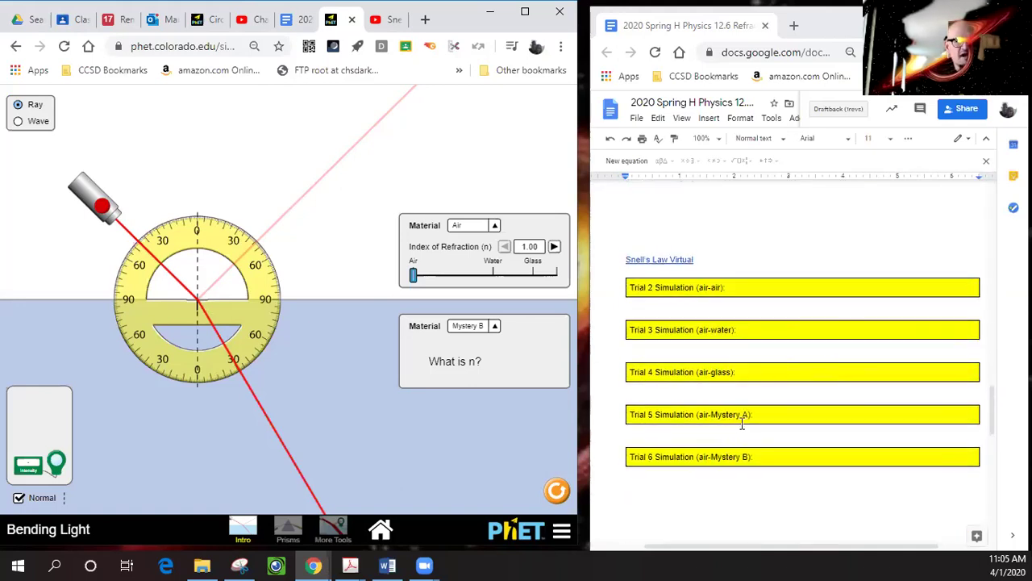